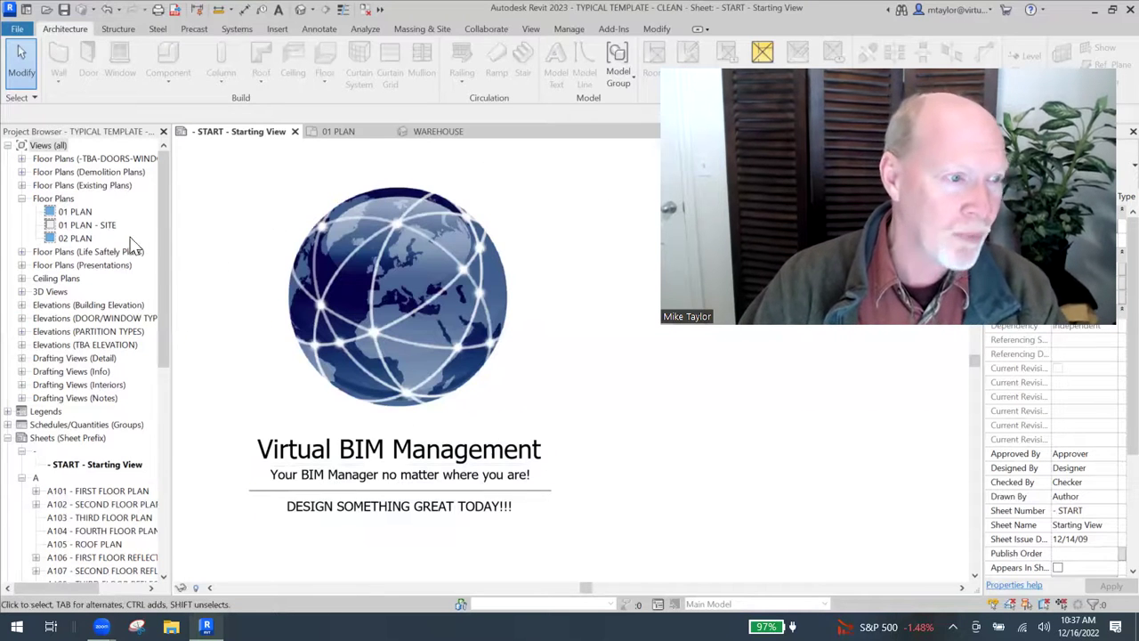
Step: Open the 01 PLAN floor plan and briefly list the Floor Plans (Existing Plans) views
{"action": "double_click", "coordinate": [76, 214]}
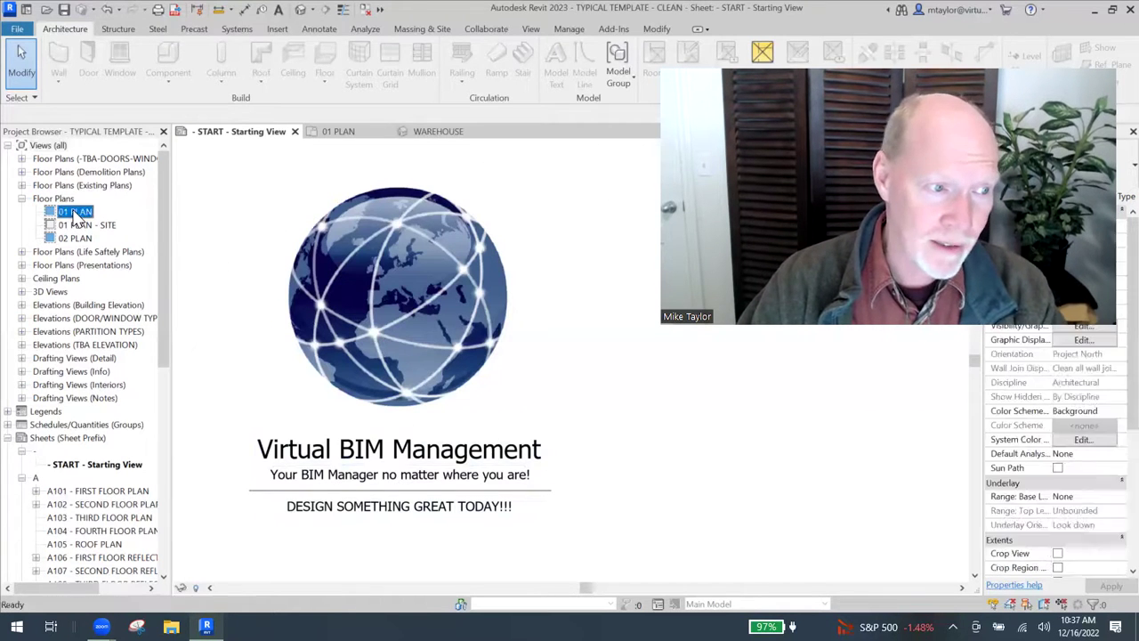
{"action": "middle_click_drag", "start_coordinate": [525, 424], "coordinate": [470, 385]}
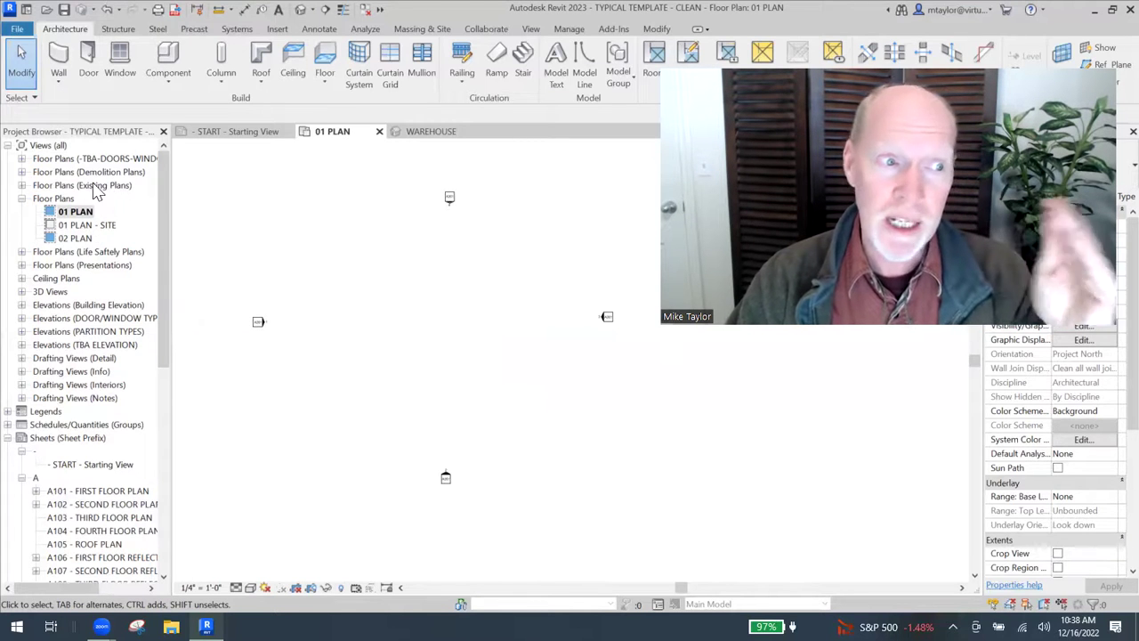
{"action": "left_click", "coordinate": [22, 186]}
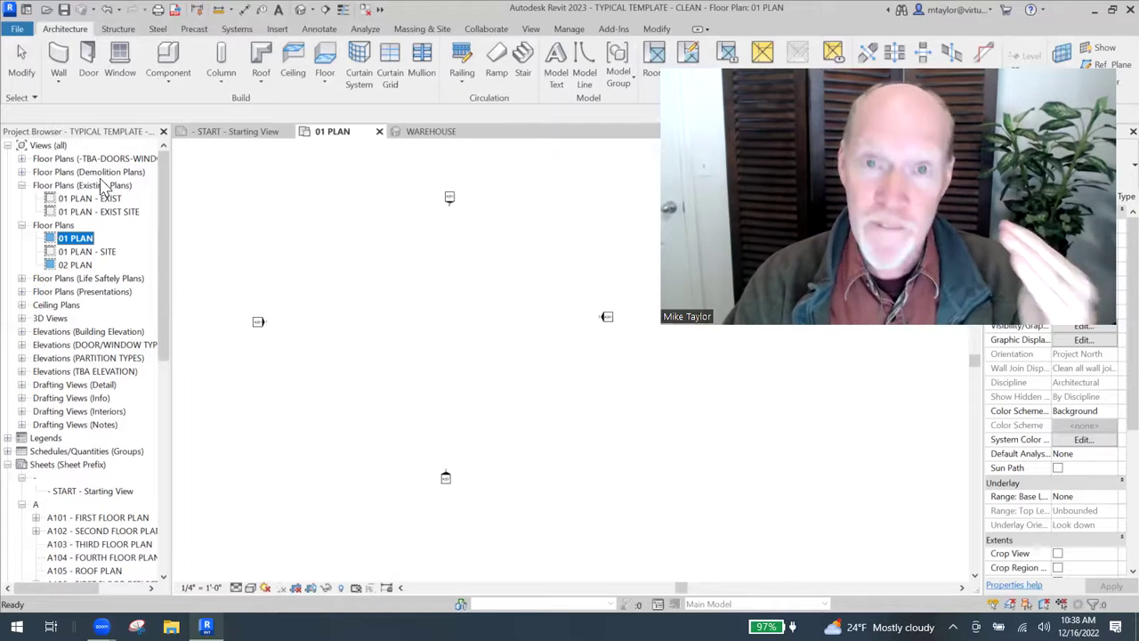
{"action": "left_click", "coordinate": [21, 185]}
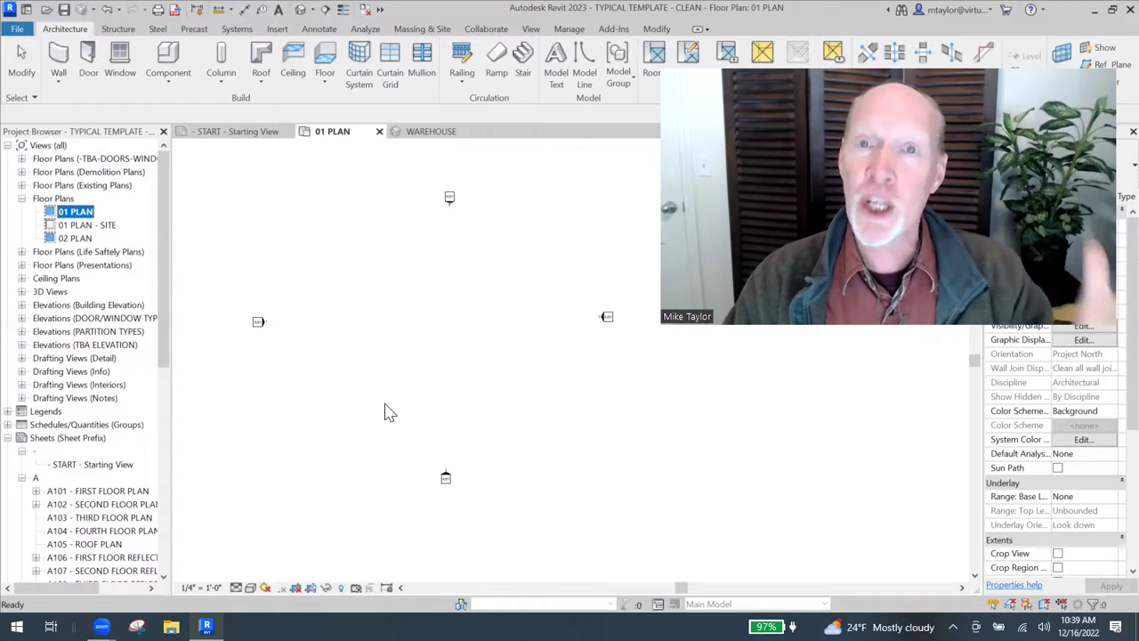
Step: Glance at the Legends, then list the Doors, Furniture, Rooms and Windows schedules under Schedules/Quantities
{"action": "left_click", "coordinate": [8, 411]}
{"action": "left_click_drag", "start_coordinate": [168, 295], "coordinate": [81, 330]}
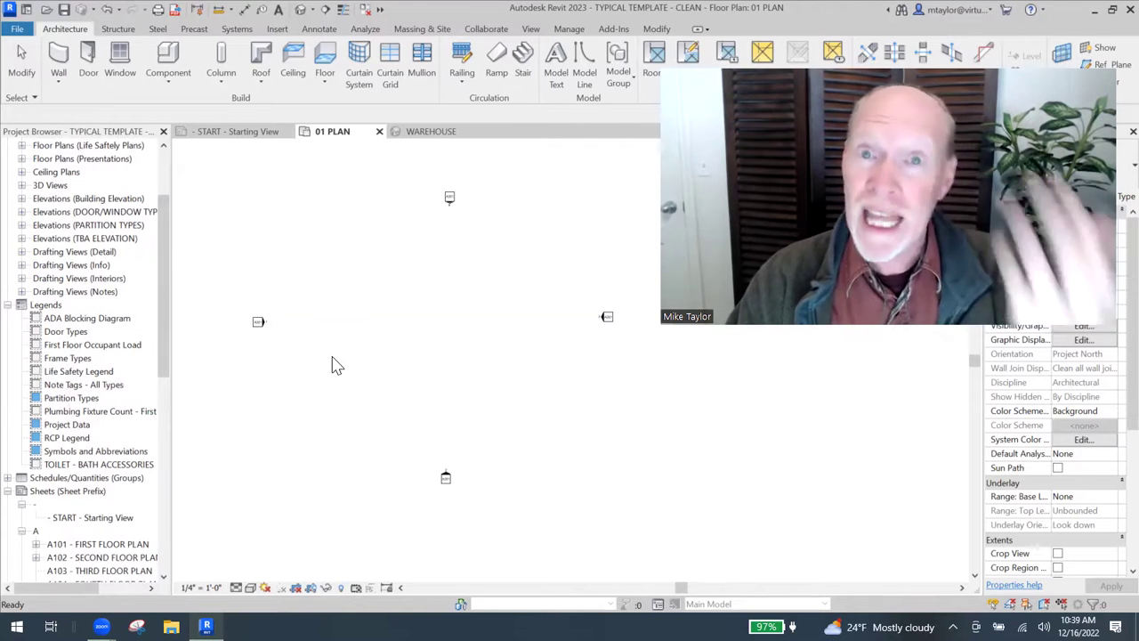
{"action": "left_click", "coordinate": [7, 305]}
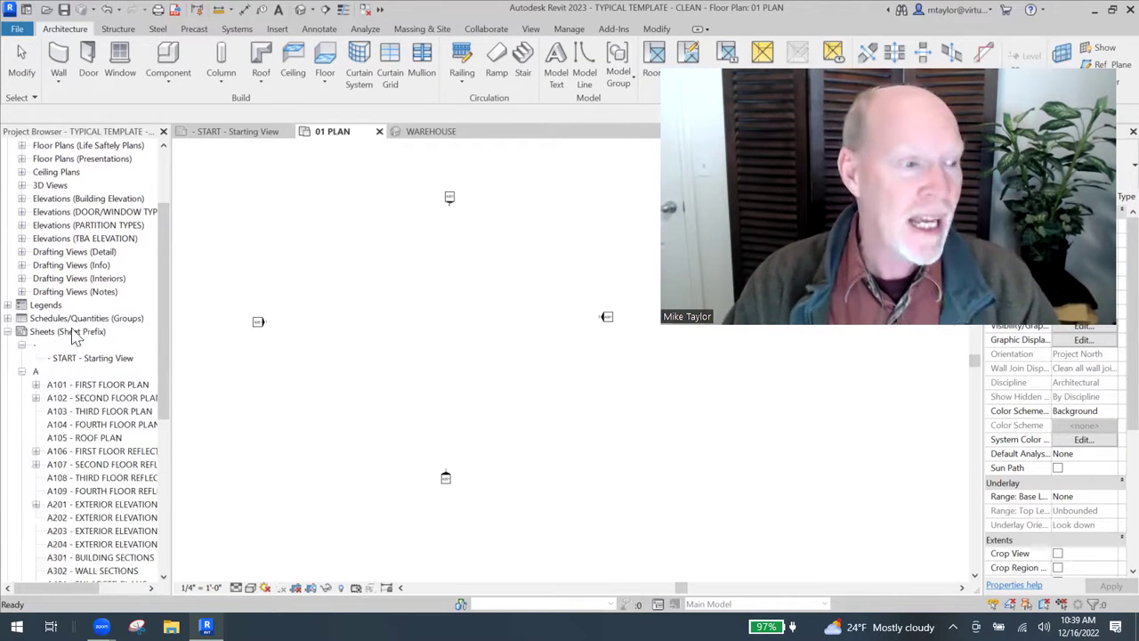
{"action": "left_click", "coordinate": [8, 319]}
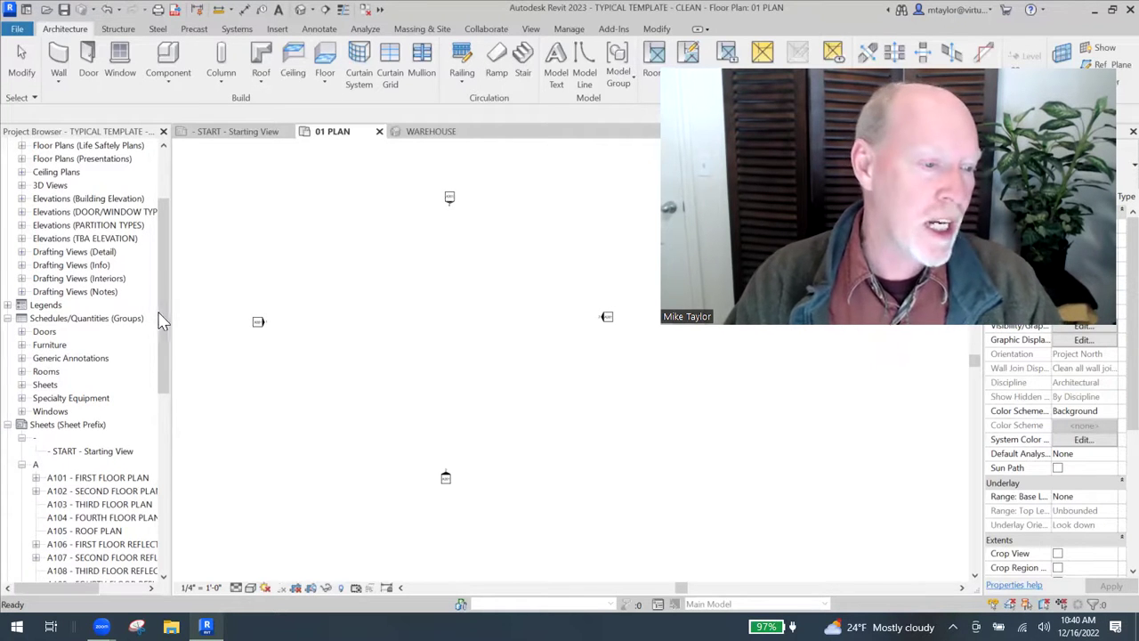
Step: Widen and scroll the Project Browser so sheets A101–A109 and A201–A202 read in full
{"action": "left_click_drag", "start_coordinate": [160, 320], "coordinate": [167, 374]}
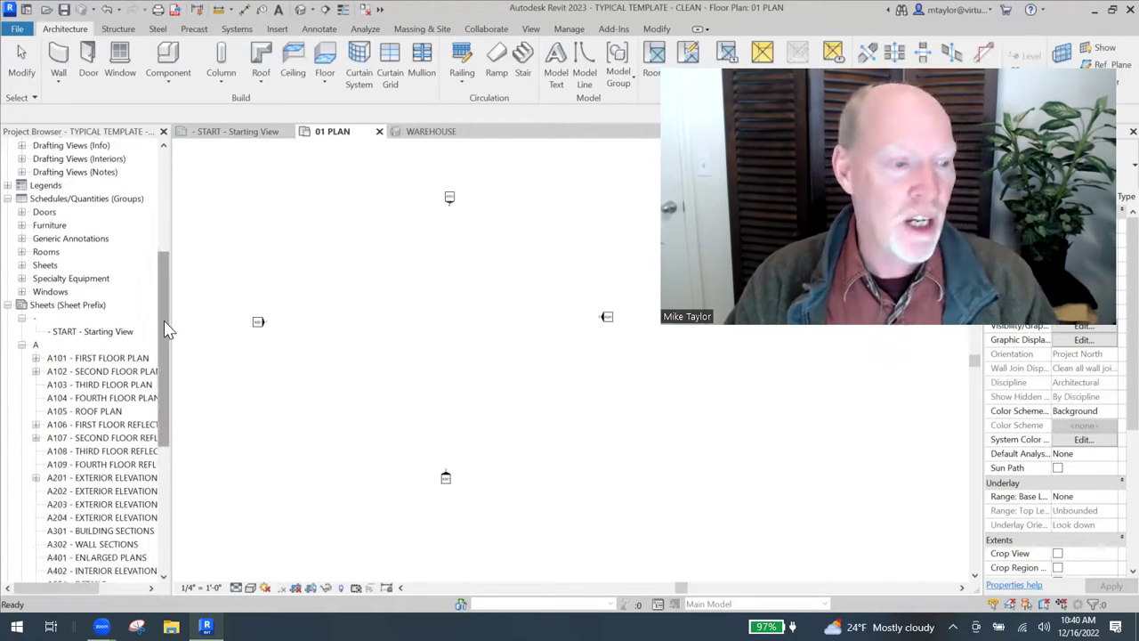
{"action": "left_click_drag", "start_coordinate": [167, 334], "coordinate": [167, 363]}
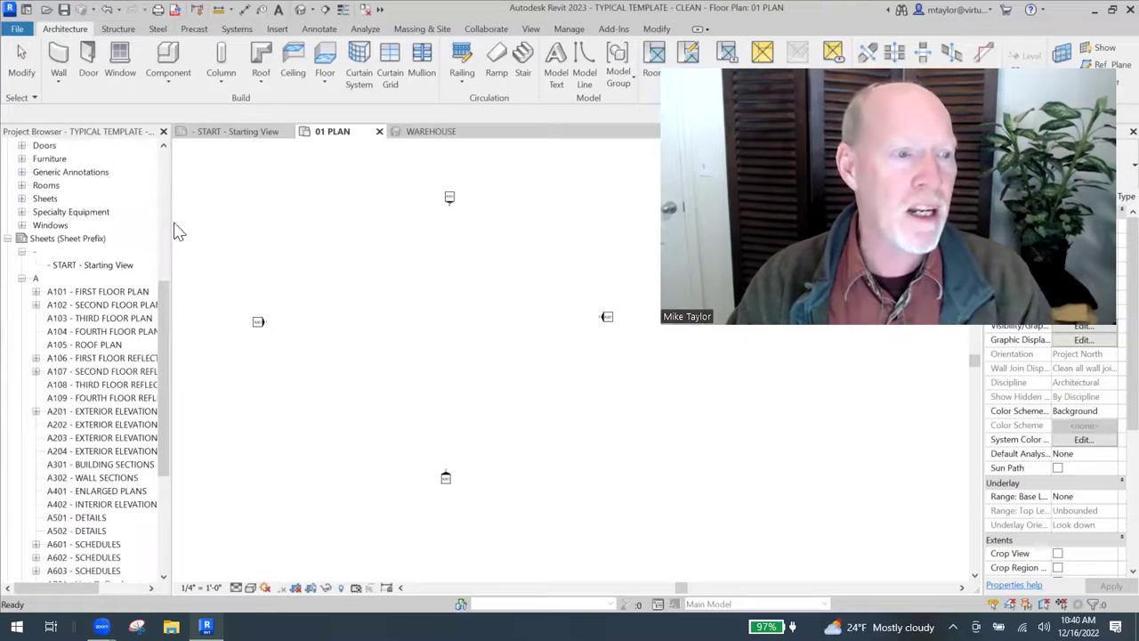
{"action": "left_click_drag", "start_coordinate": [170, 220], "coordinate": [201, 220]}
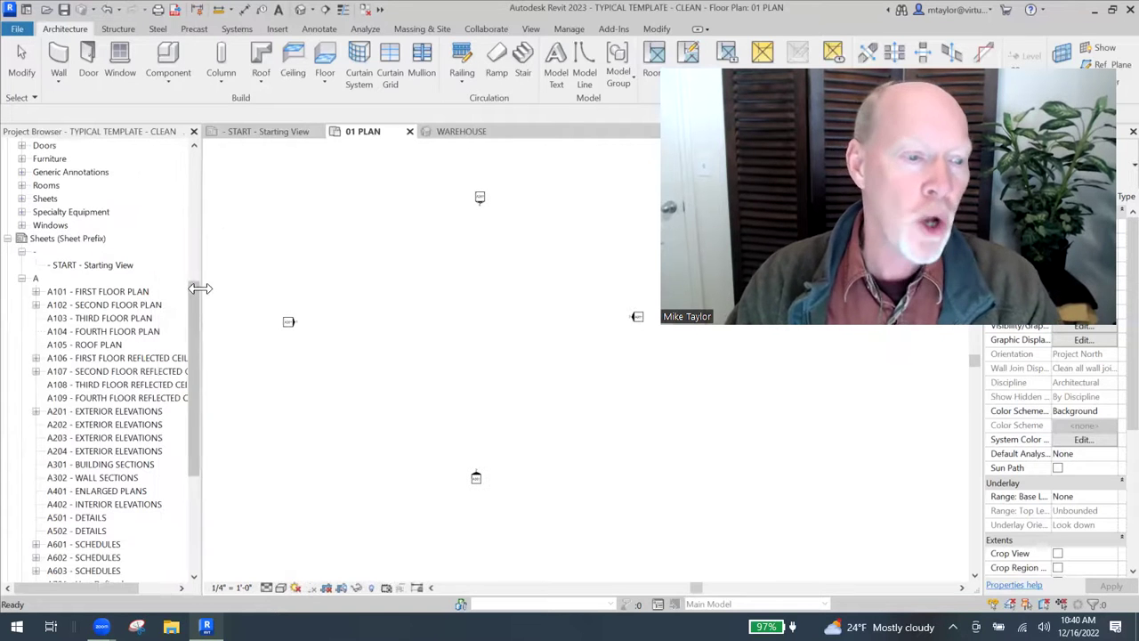
{"action": "left_click_drag", "start_coordinate": [196, 288], "coordinate": [193, 203]}
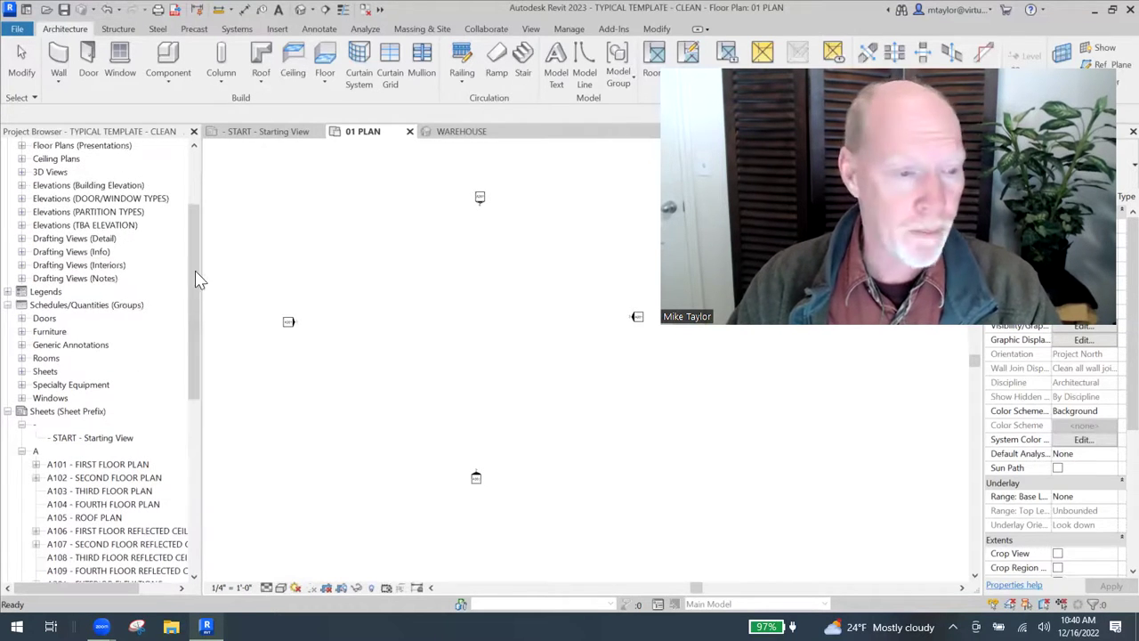
{"action": "left_click_drag", "start_coordinate": [194, 275], "coordinate": [193, 229]}
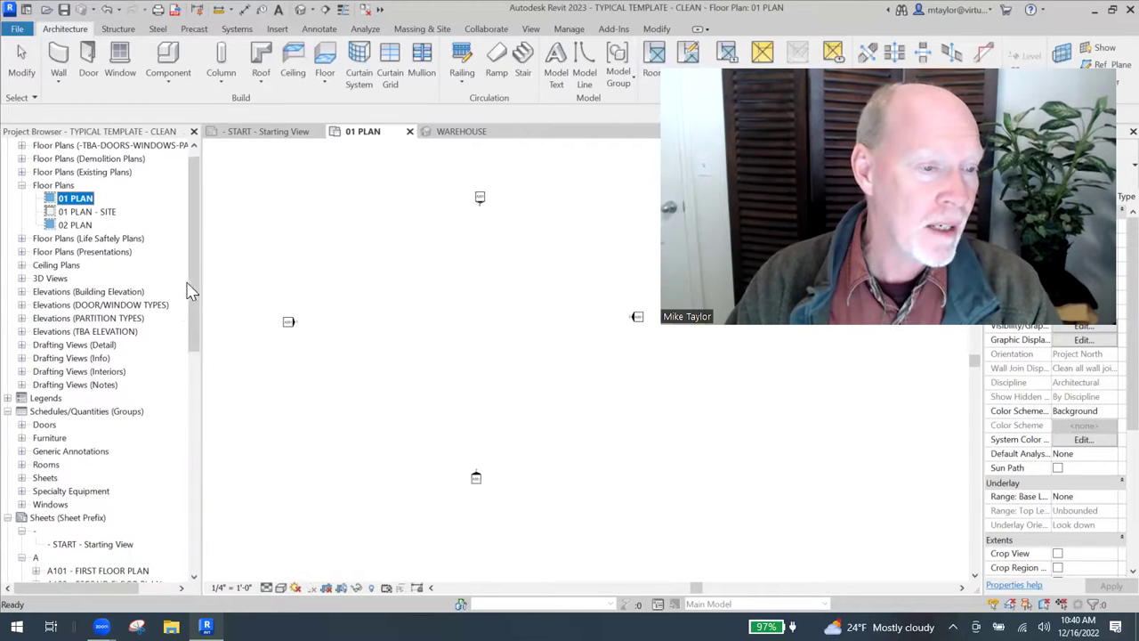
{"action": "left_click_drag", "start_coordinate": [194, 287], "coordinate": [196, 356]}
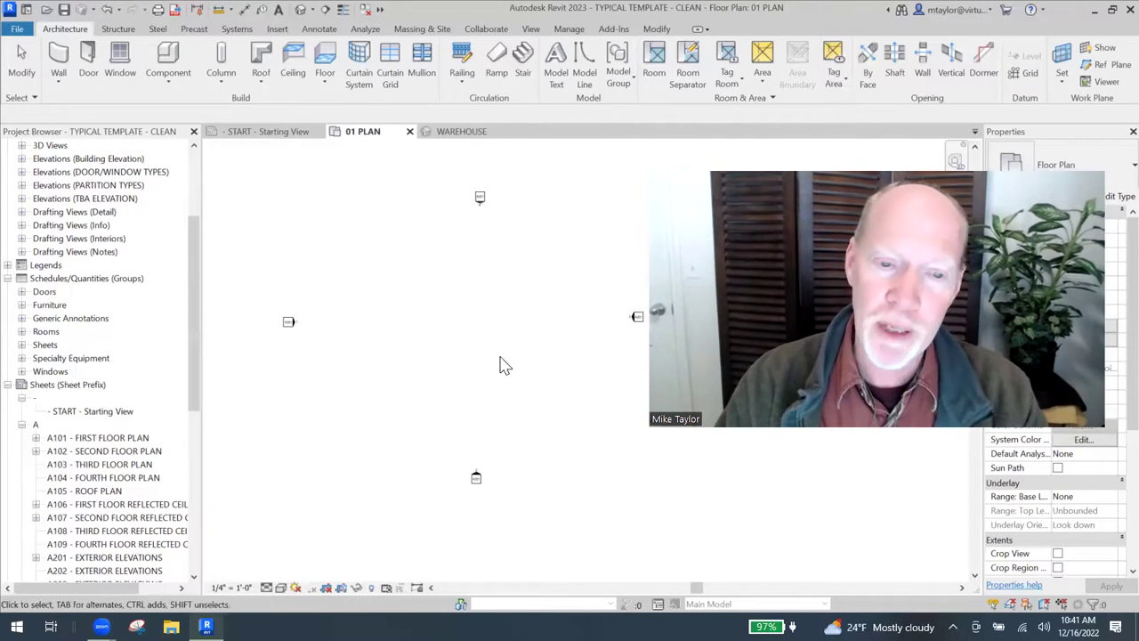
Step: Nudge the 01 PLAN view left, then bring up the WAREHOUSE ITEMS project's 3D WAREHOUSE view
{"action": "middle_click_drag", "start_coordinate": [512, 361], "coordinate": [471, 360]}
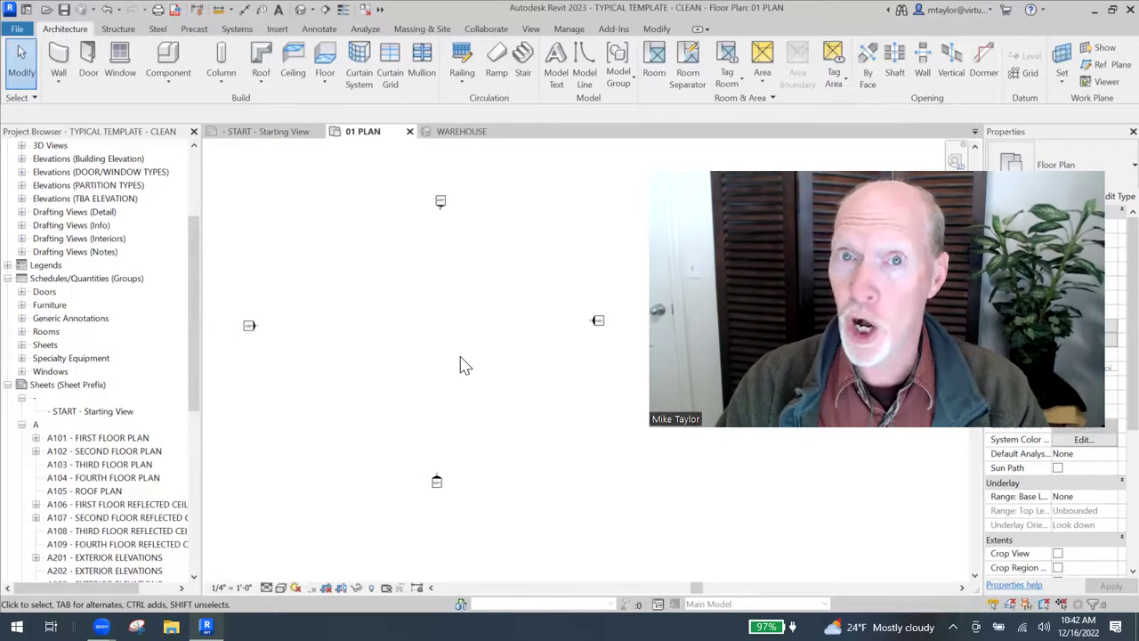
{"action": "left_click", "coordinate": [459, 136]}
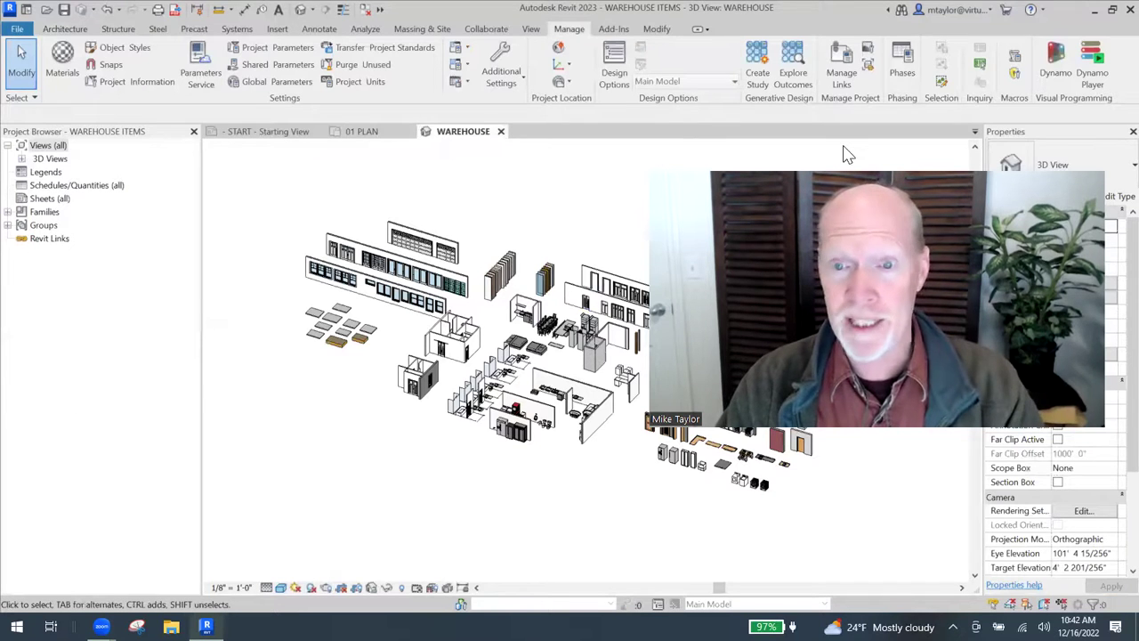
Step: Shift the warehouse model, then return to the TYPICAL TEMPLATE - CLEAN 01 PLAN floor plan
{"action": "middle_click_drag", "start_coordinate": [847, 154], "coordinate": [789, 148]}
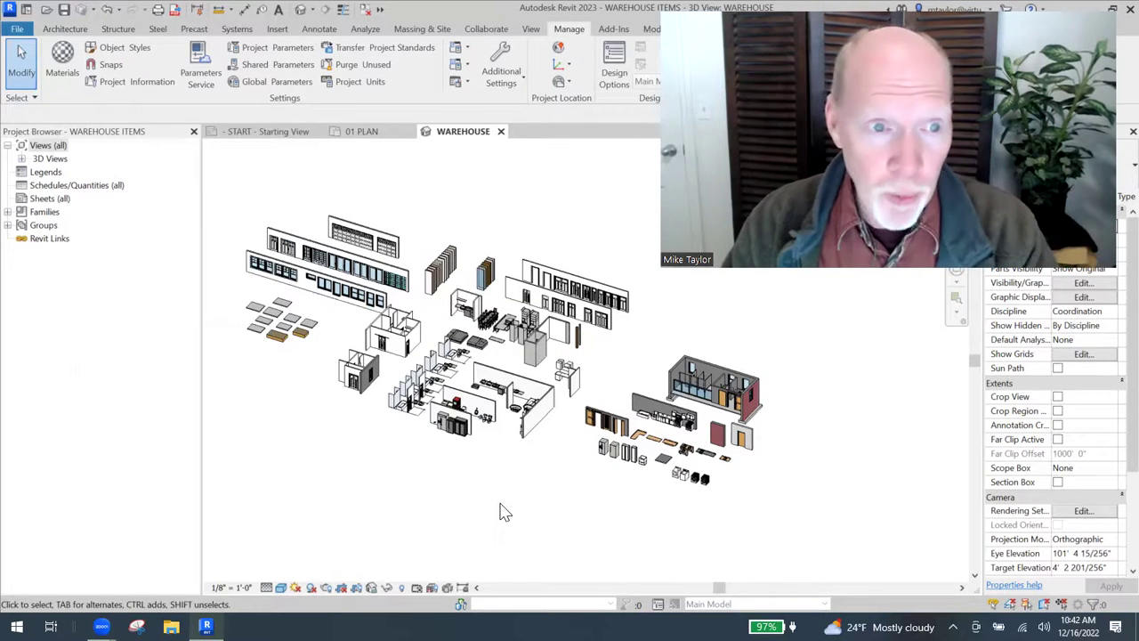
{"action": "left_click", "coordinate": [363, 133]}
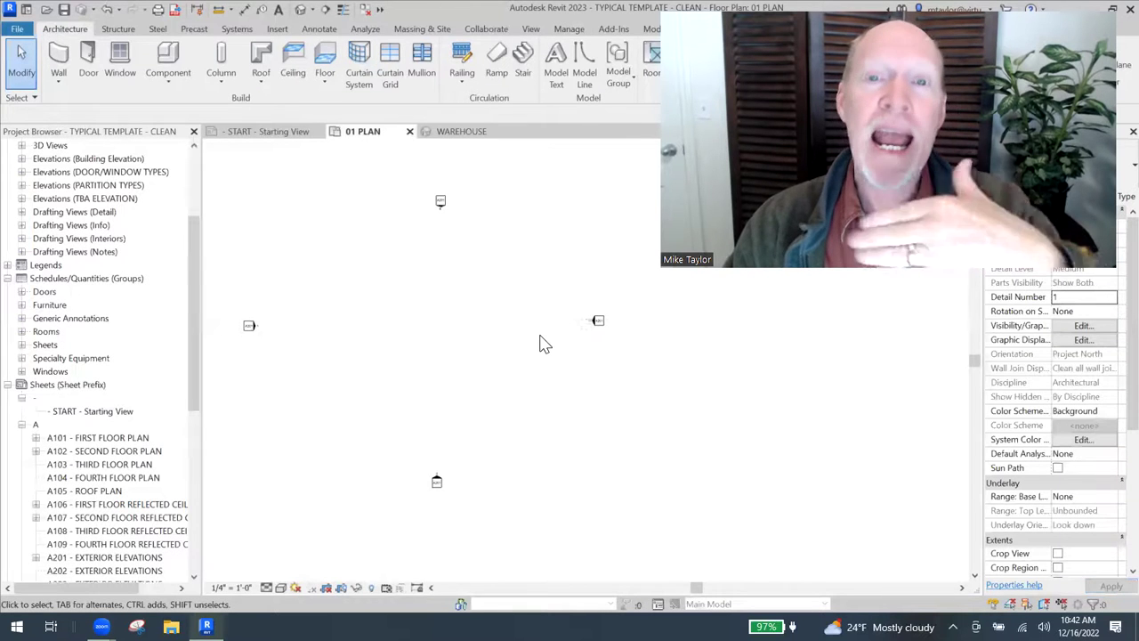
Step: Return to the WAREHOUSE ITEMS project's 3D WAREHOUSE view
{"action": "left_click", "coordinate": [465, 132]}
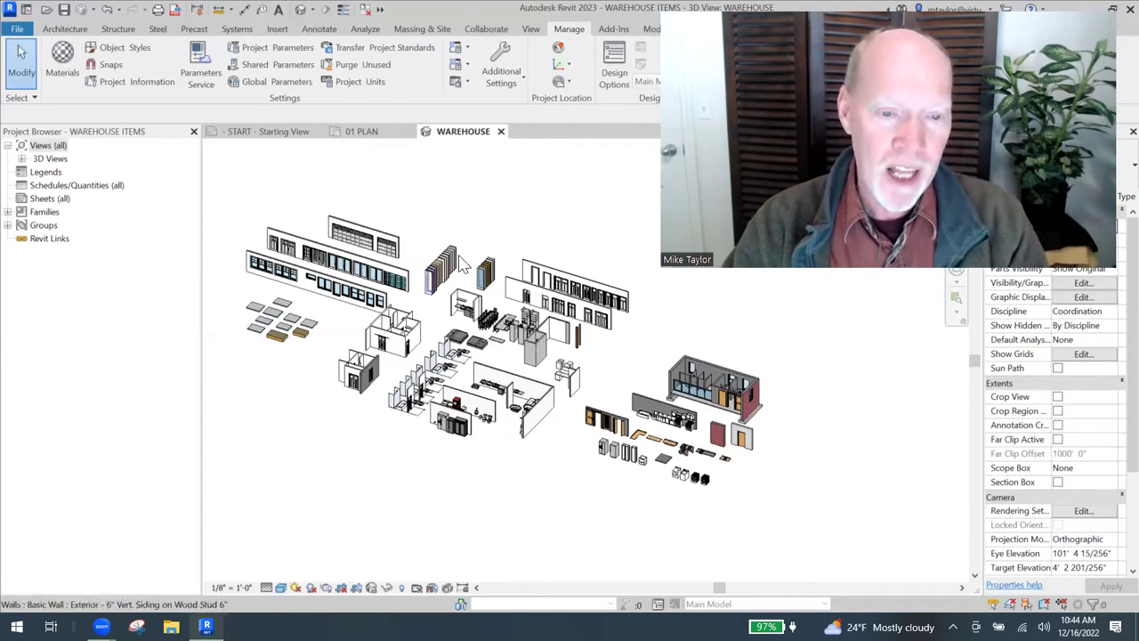
Step: Zoom in on the saved wall, window and door samples, then back out partway
{"action": "scroll", "coordinate": [472, 244], "scroll_direction": "up", "scroll_amount": 3}
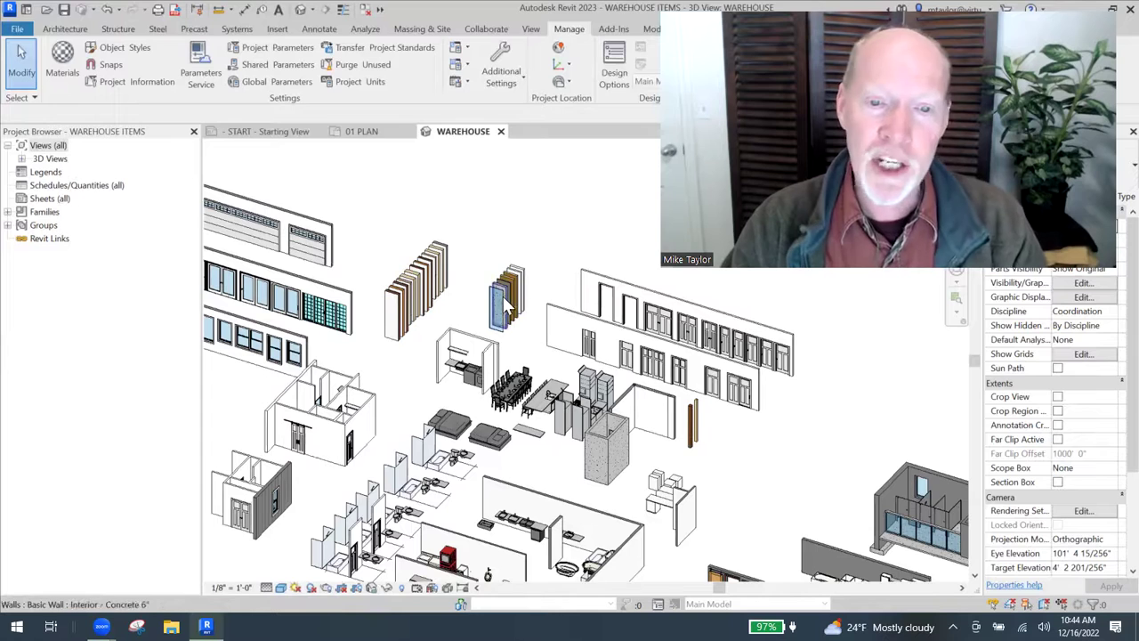
{"action": "scroll", "coordinate": [559, 227], "scroll_direction": "down", "scroll_amount": 3}
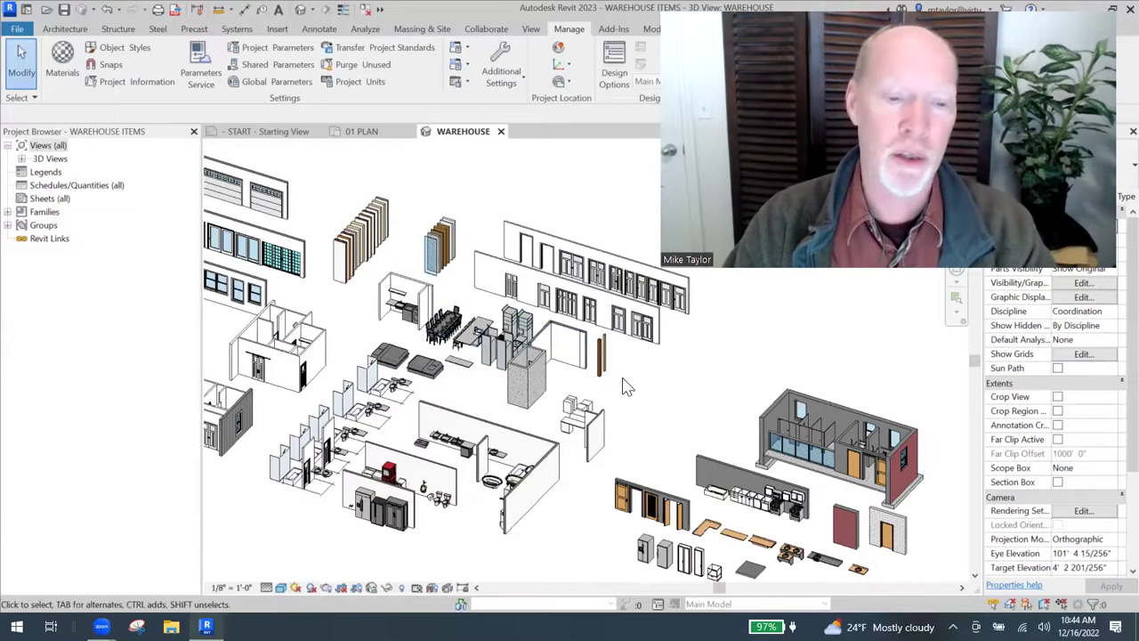
Step: Pan and zoom onto the central bathroom, kitchen and refrigerator groups of the WAREHOUSE model
{"action": "middle_click_drag", "start_coordinate": [647, 377], "coordinate": [653, 360]}
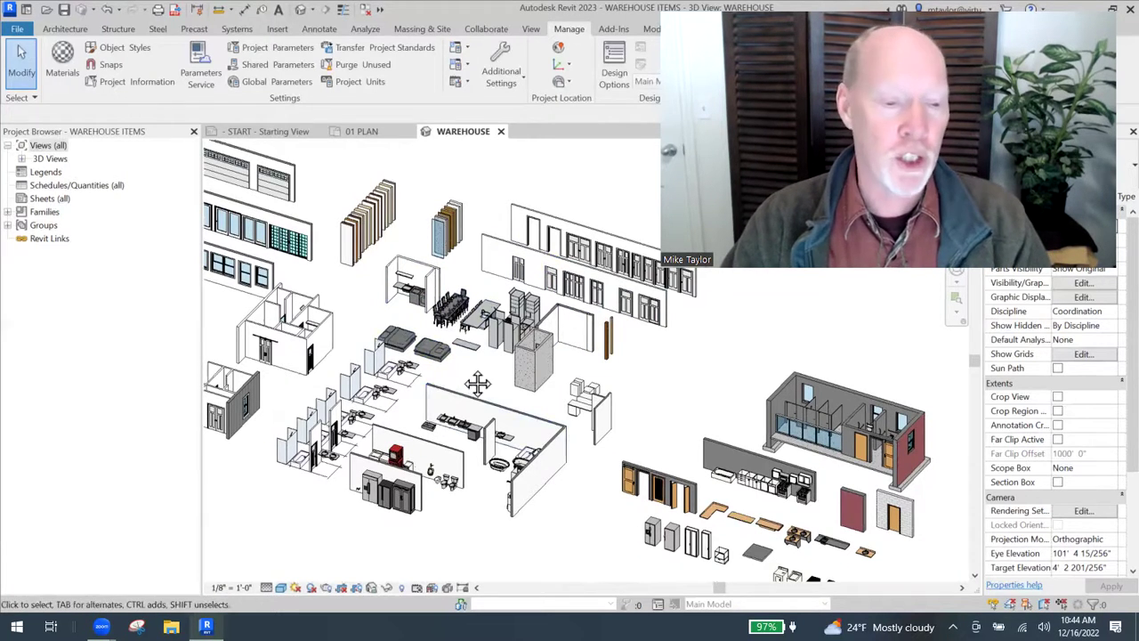
{"action": "middle_click_drag", "start_coordinate": [484, 381], "coordinate": [533, 353]}
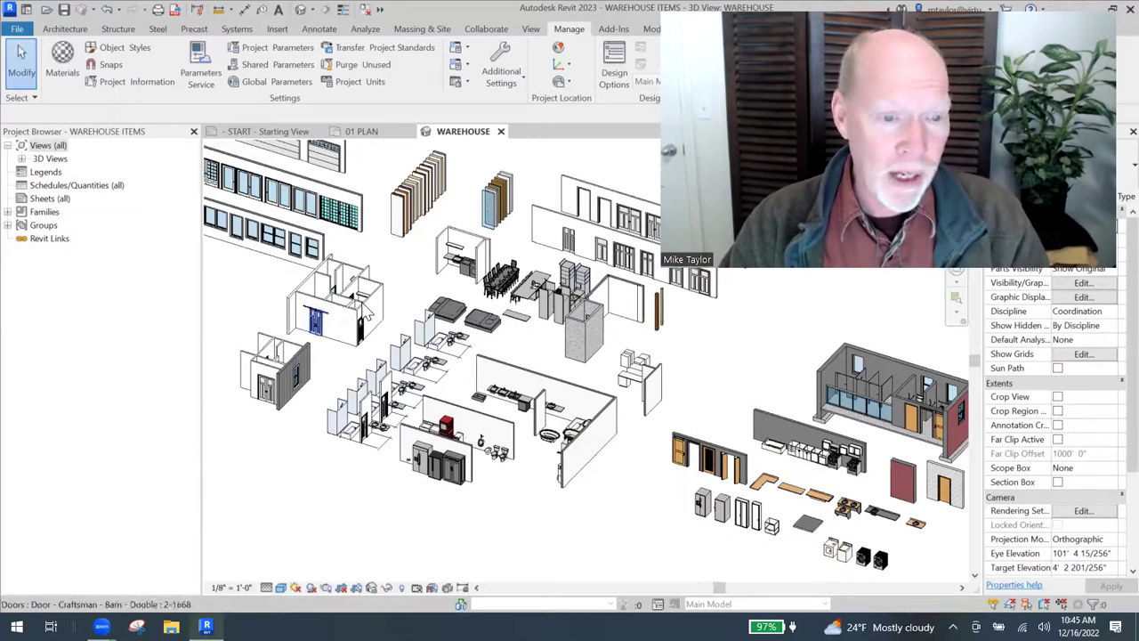
{"action": "scroll", "coordinate": [462, 511], "scroll_direction": "up", "scroll_amount": 4}
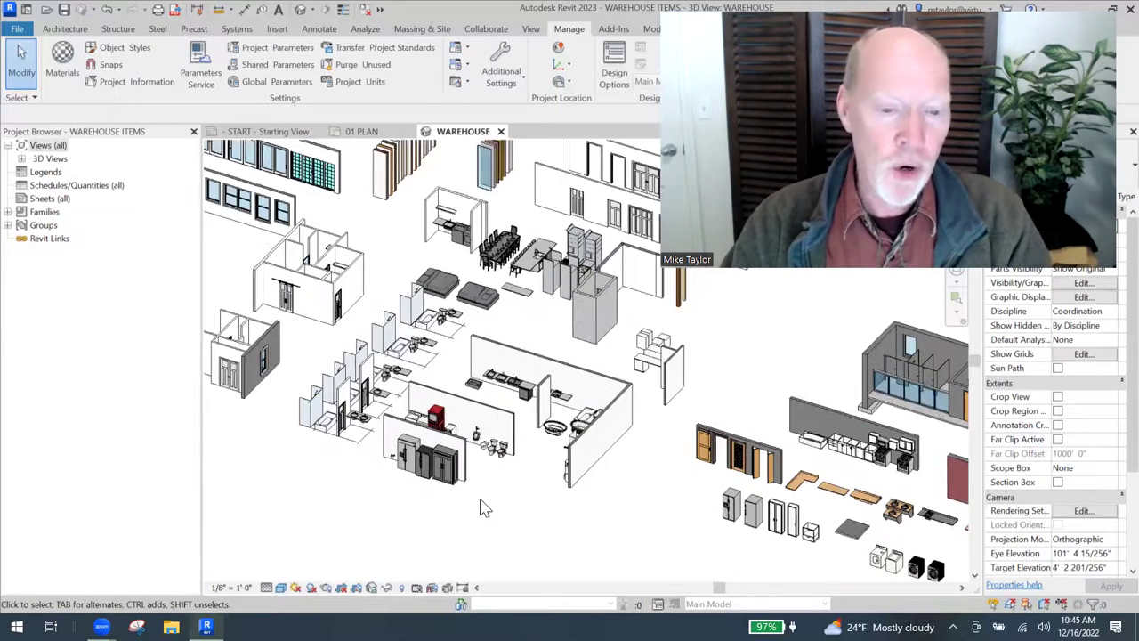
{"action": "scroll", "coordinate": [480, 494], "scroll_direction": "down", "scroll_amount": 2}
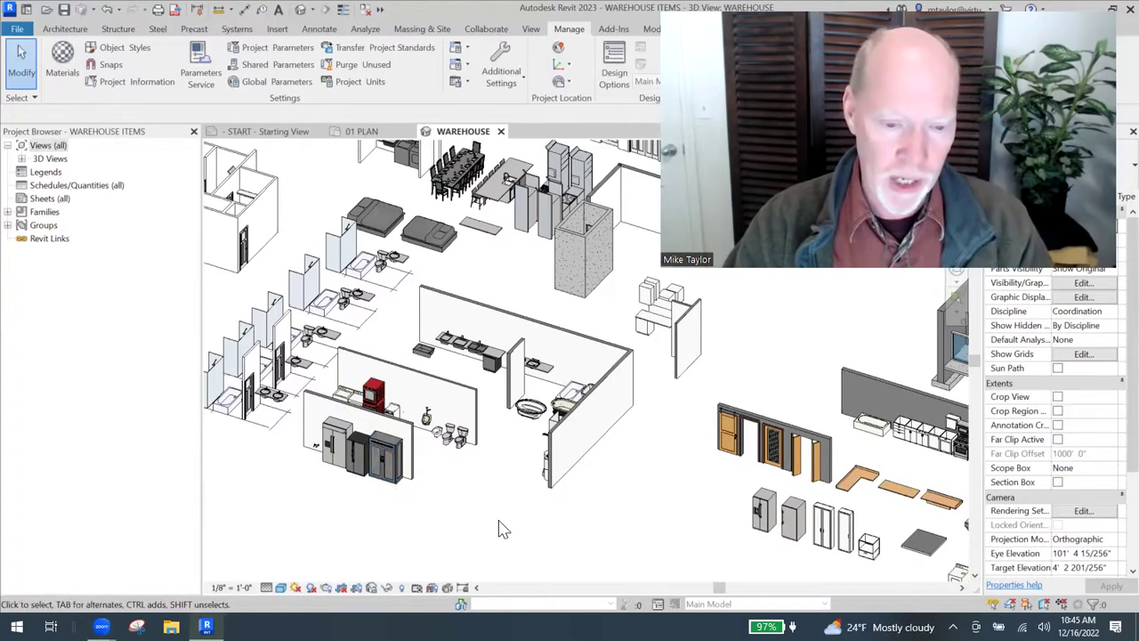
Step: Pan right to the small building shell, door assemblies, counters and appliance samples
{"action": "scroll", "coordinate": [503, 530], "scroll_direction": "down", "scroll_amount": 2}
{"action": "middle_click_drag", "start_coordinate": [435, 495], "coordinate": [400, 478]}
{"action": "scroll", "coordinate": [400, 478], "scroll_direction": "up", "scroll_amount": 2}
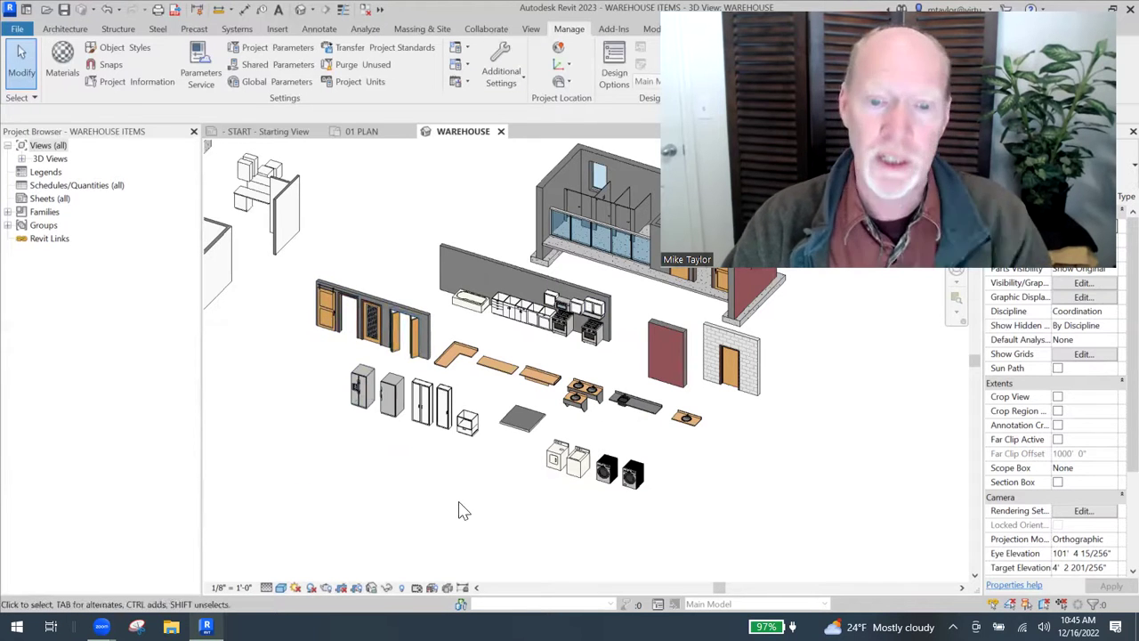
{"action": "middle_click_drag", "start_coordinate": [459, 511], "coordinate": [391, 516]}
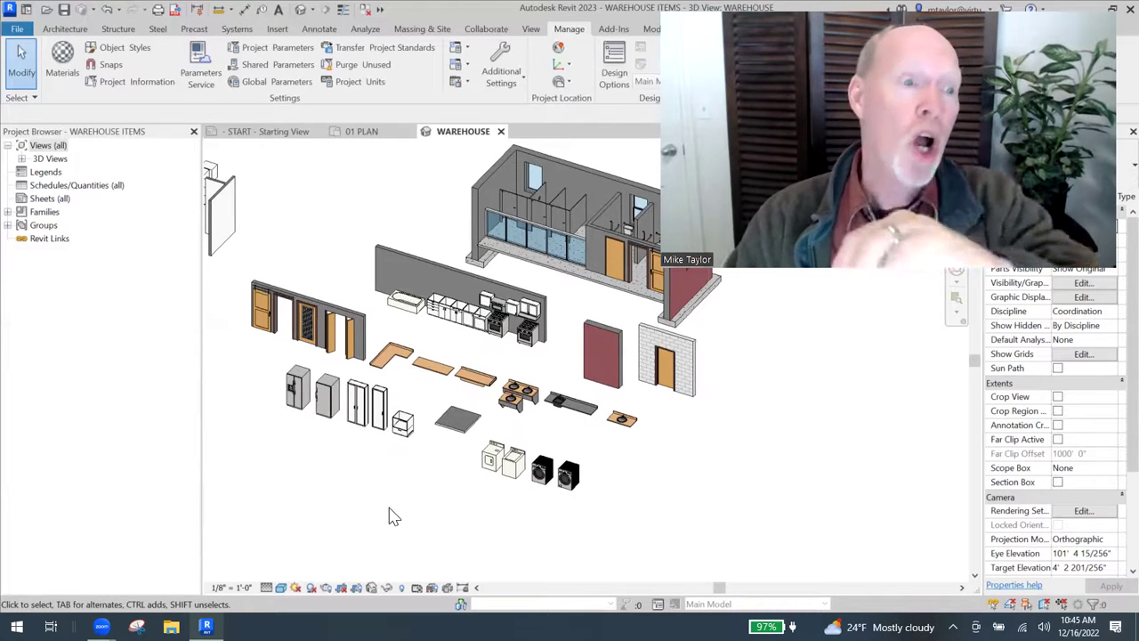
{"action": "scroll", "coordinate": [396, 503], "scroll_direction": "down", "scroll_amount": 4}
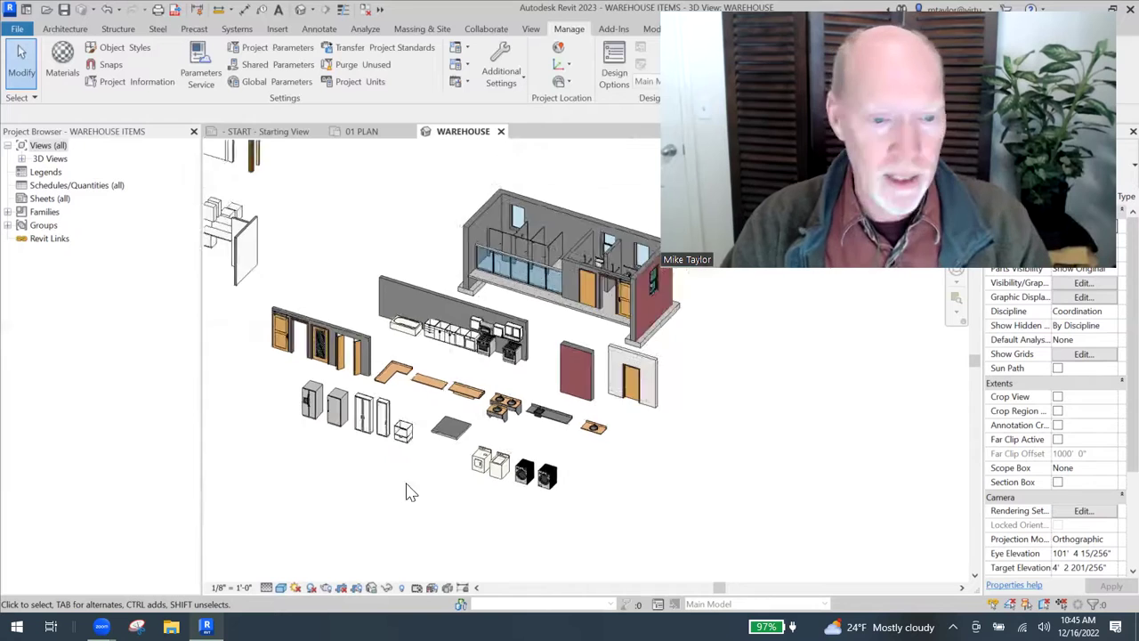
Step: Pan back until the window-wall panels, furnished rooms, building shell and appliances all fit in view
{"action": "middle_click_drag", "start_coordinate": [379, 490], "coordinate": [501, 491]}
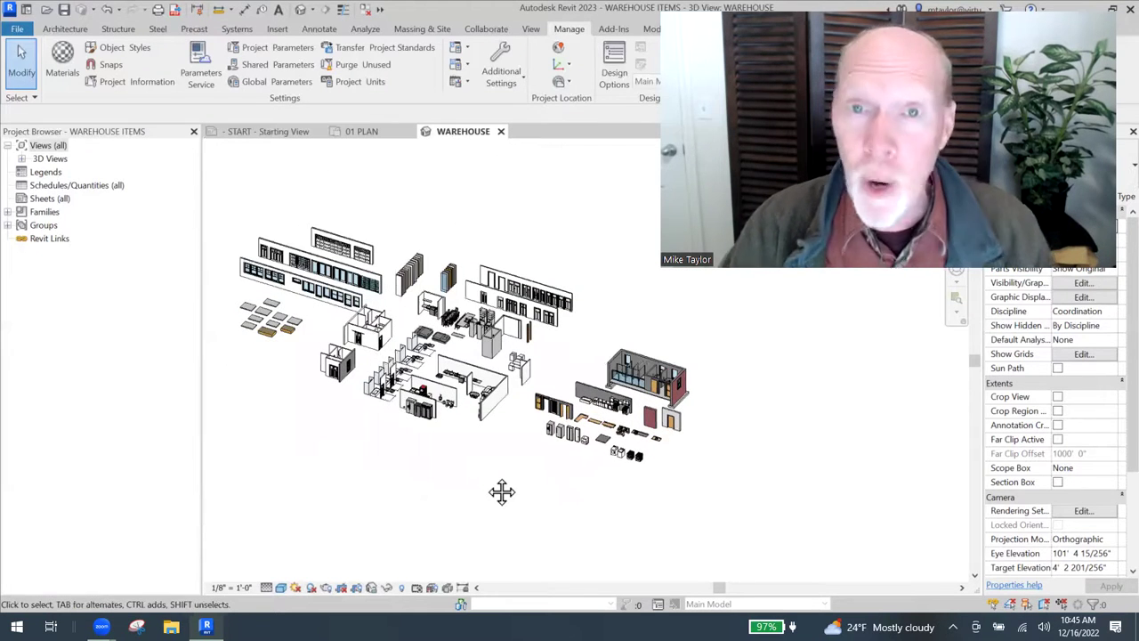